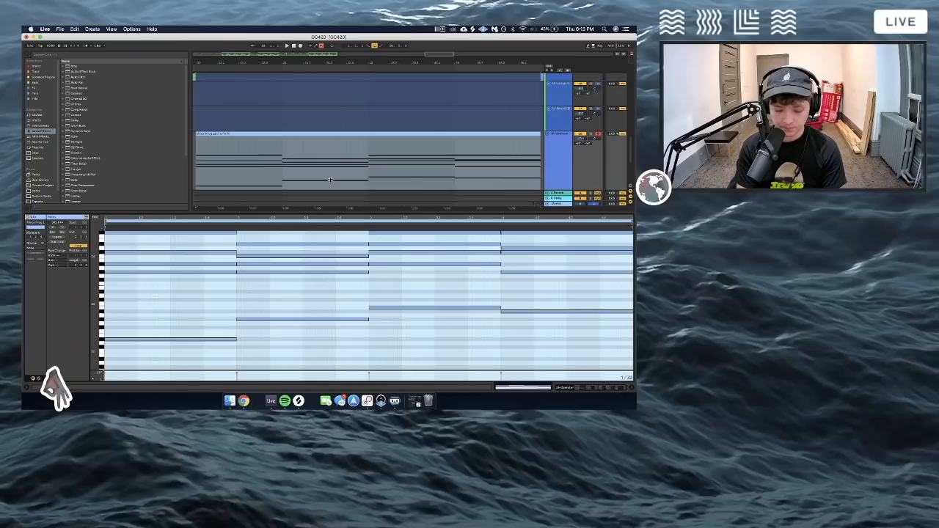
# Enlarge the note editor for the chord clip on the 18 Operator track and examine its notes
pyautogui.moveTo(330, 210); pyautogui.dragTo(329, 180)
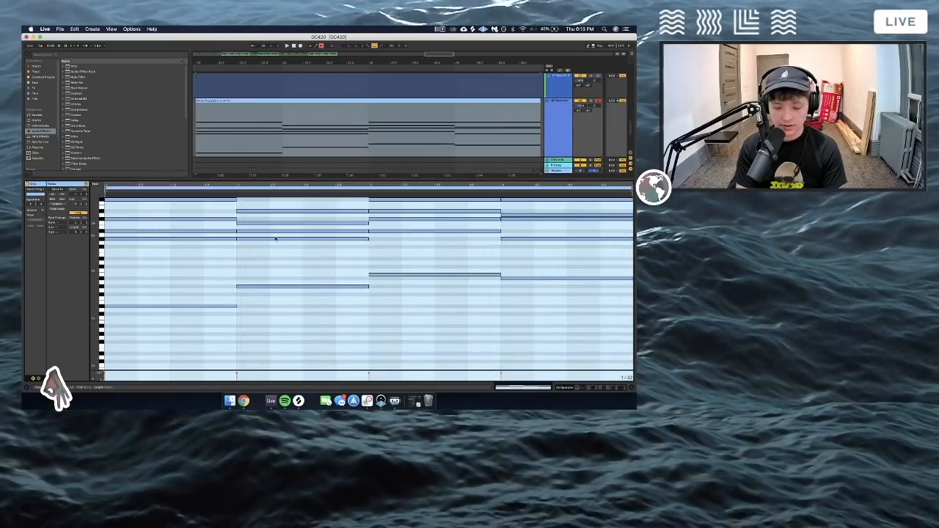
pyautogui.scroll(4, 276, 238)
pyautogui.click(236, 247)
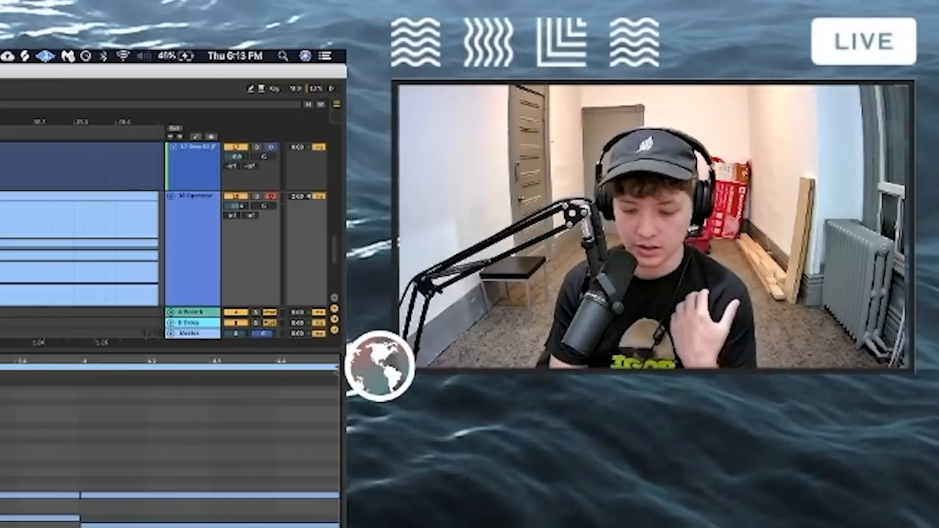
pyautogui.moveTo(80, 350); pyautogui.dragTo(81, 368)
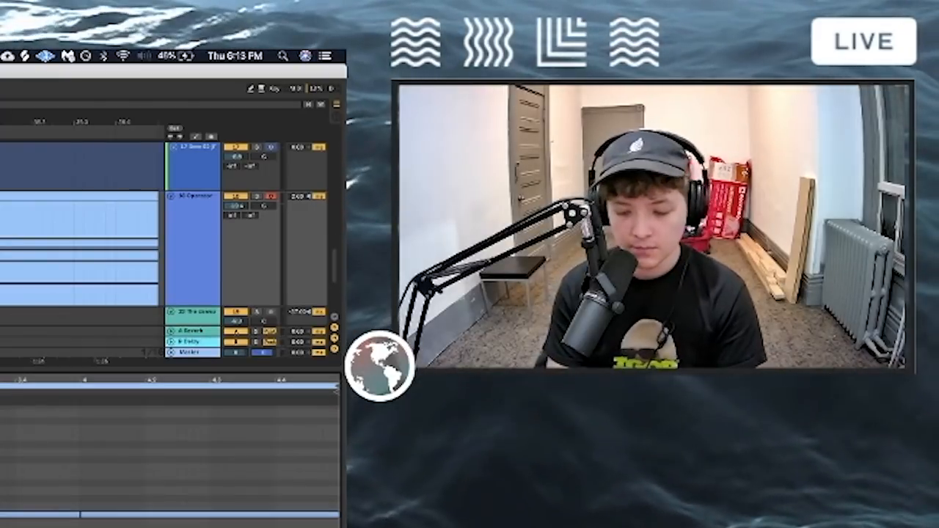
pyautogui.scroll(-2, 169, 458)
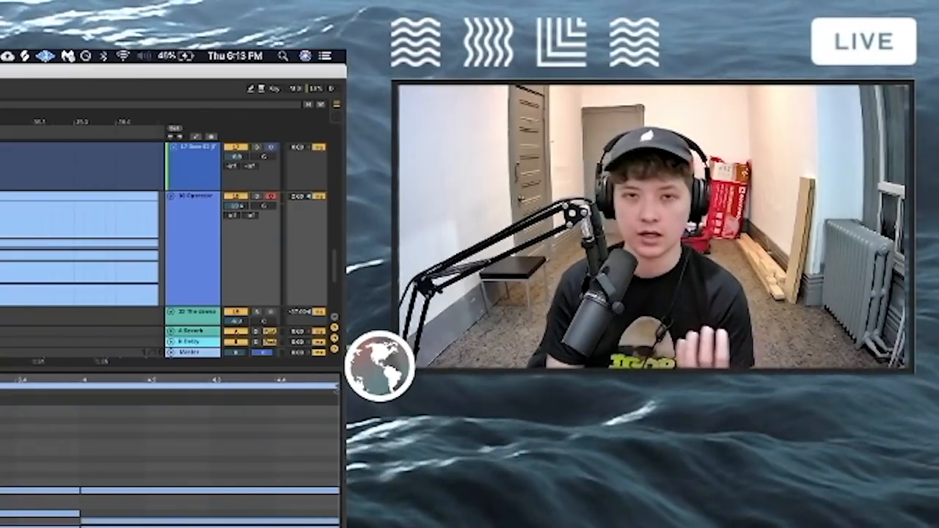
# Collapse the note editor and delete the chord clip on the 18 Operator track
pyautogui.moveTo(79, 369); pyautogui.dragTo(79, 524)
pyautogui.click(79, 197)
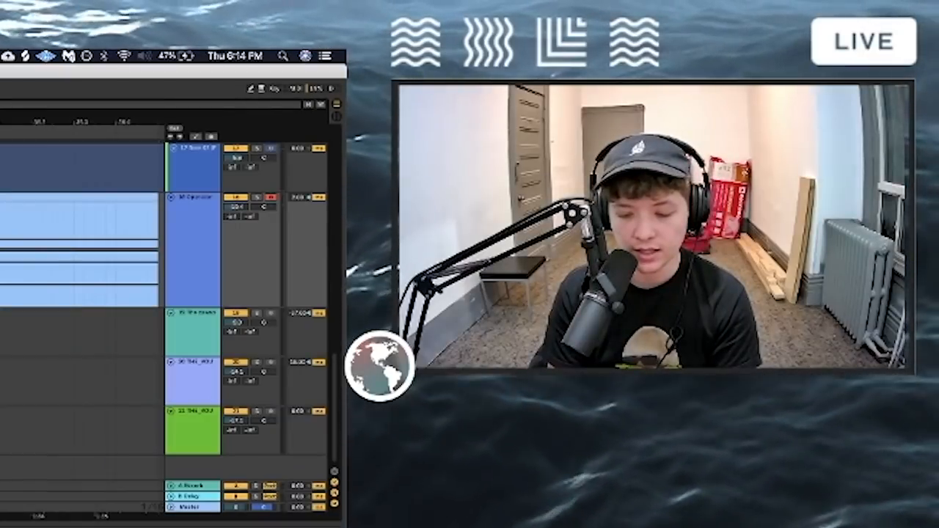
pyautogui.moveTo(3, 260); pyautogui.dragTo(160, 256)
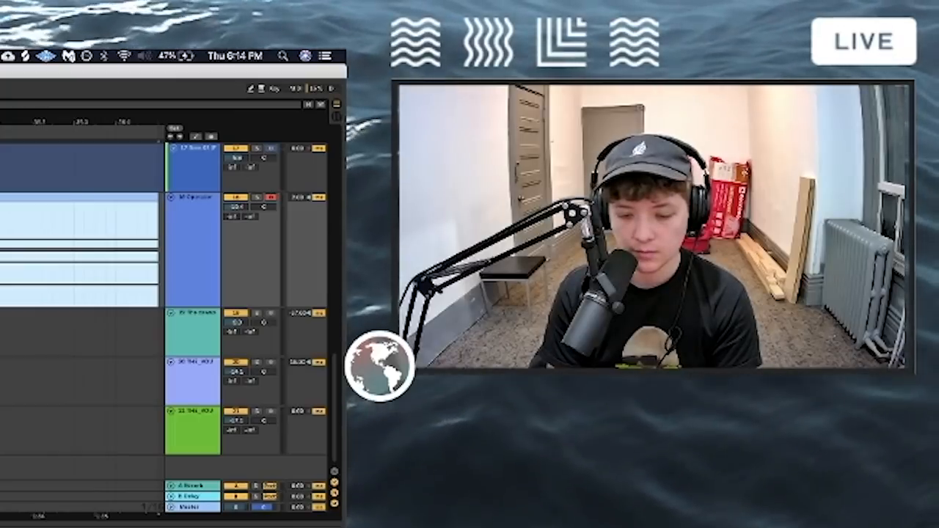
pyautogui.press('Delete')
# Open the first MIDI clip on the 15 JUNO-106 track in an enlarged note editor
pyautogui.scroll(-5, 278, 111)
pyautogui.scroll(10, 279, 111)
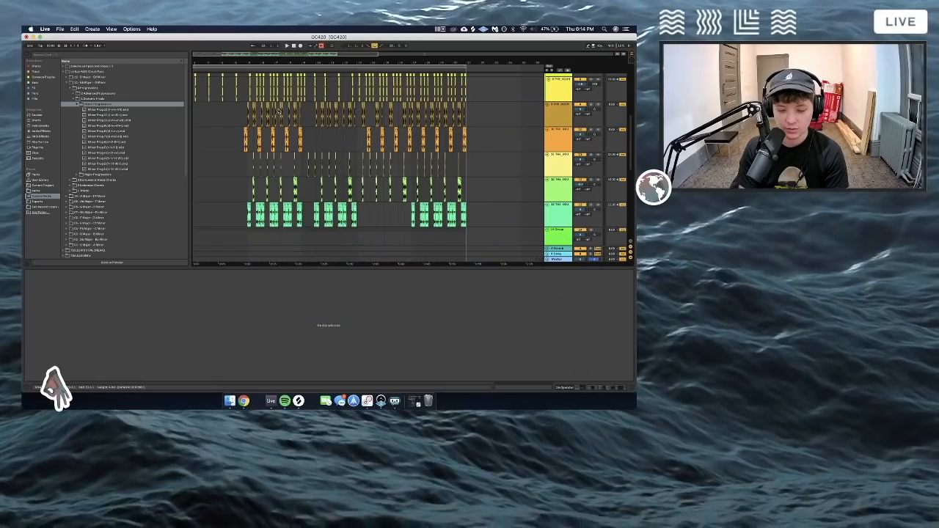
pyautogui.scroll(5, 278, 110)
pyautogui.click(214, 88)
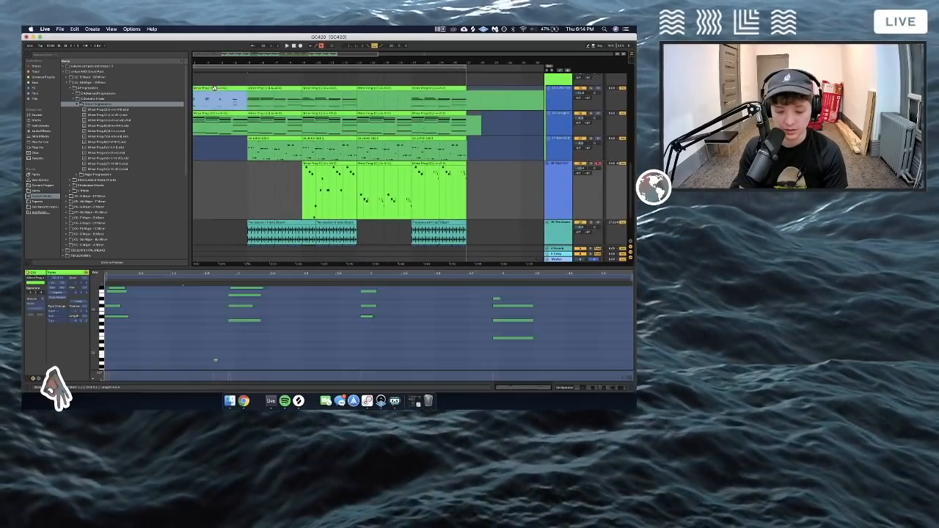
pyautogui.moveTo(339, 267); pyautogui.dragTo(340, 207)
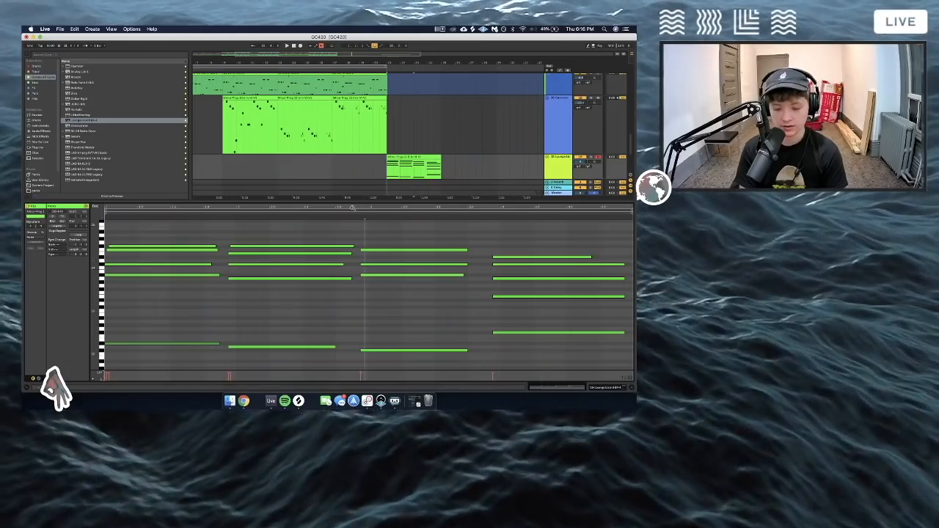
# Toggle playback, solo the 15 JUNO-106 track and collapse the detail view
pyautogui.press('space')
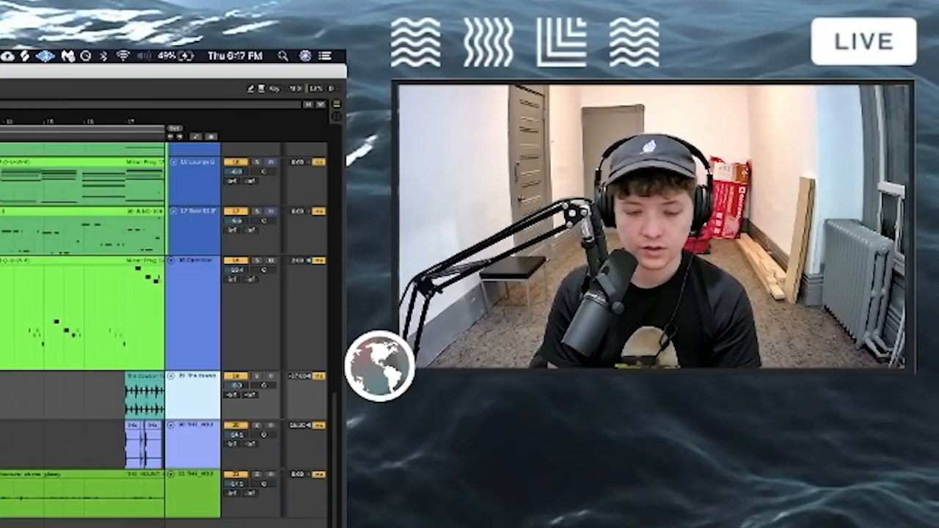
pyautogui.scroll(5, 110, 330)
pyautogui.doubleClick(178, 324)
pyautogui.press('s')
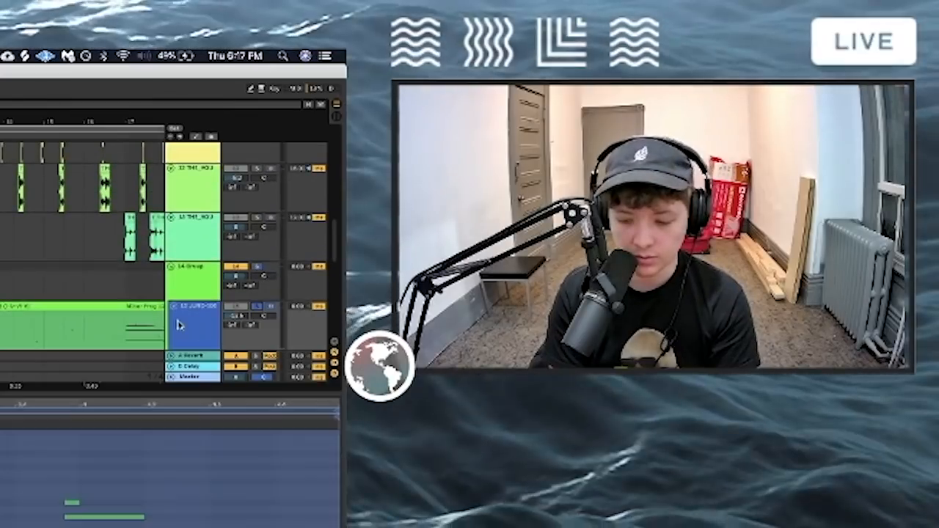
pyautogui.press('super+alt+l')
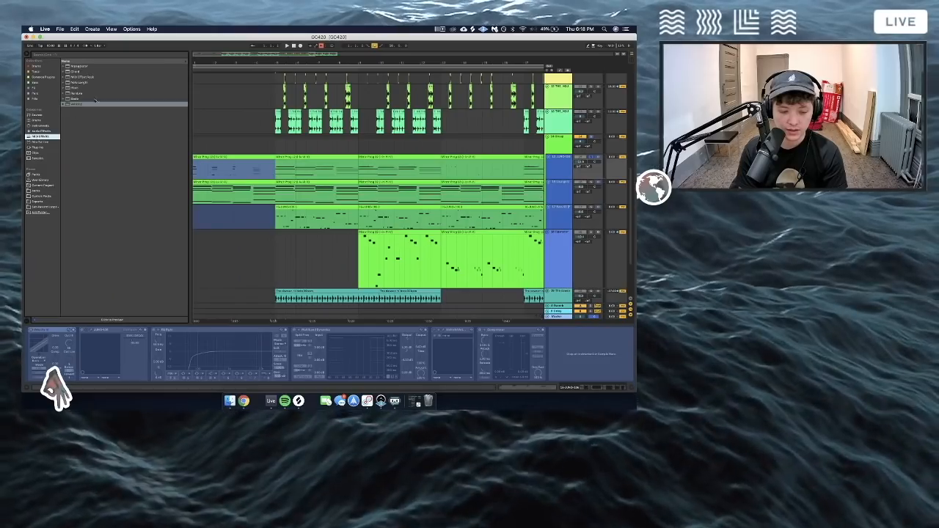
# Select the Velocity MIDI effect in the browser and bring up the JUNO-106 clip's note view
pyautogui.click(78, 103)
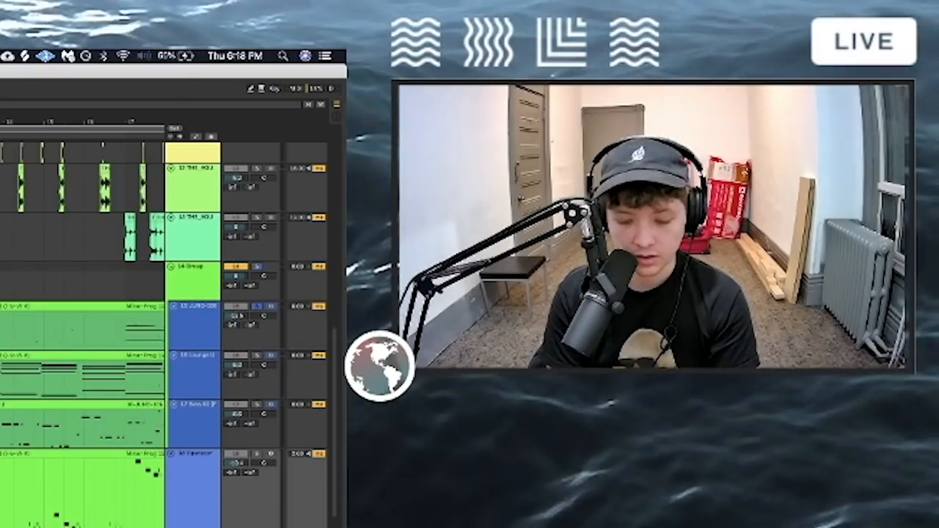
pyautogui.hotkey('shift', 'Tab')
pyautogui.press('super+alt+l')
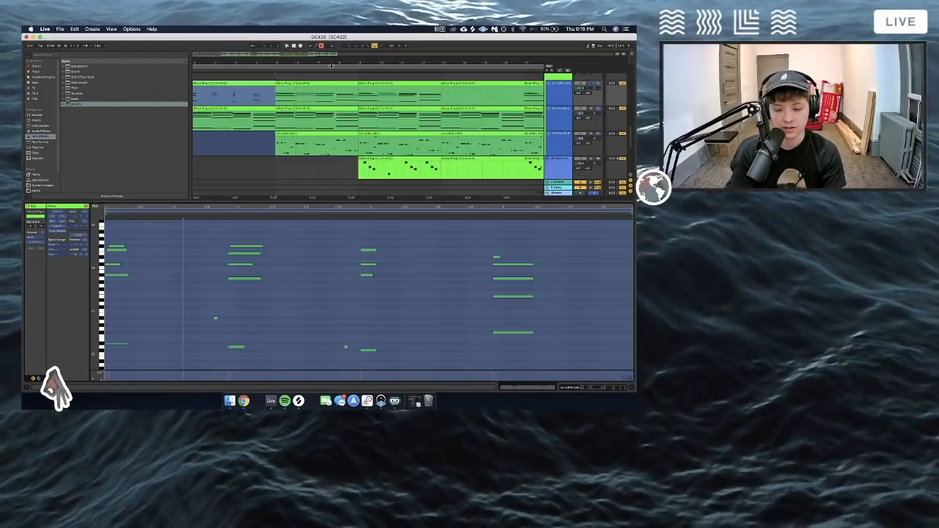
# Select the whole arrangement, play the soloed JUNO-106 part and select its first clip
pyautogui.press('super+a')
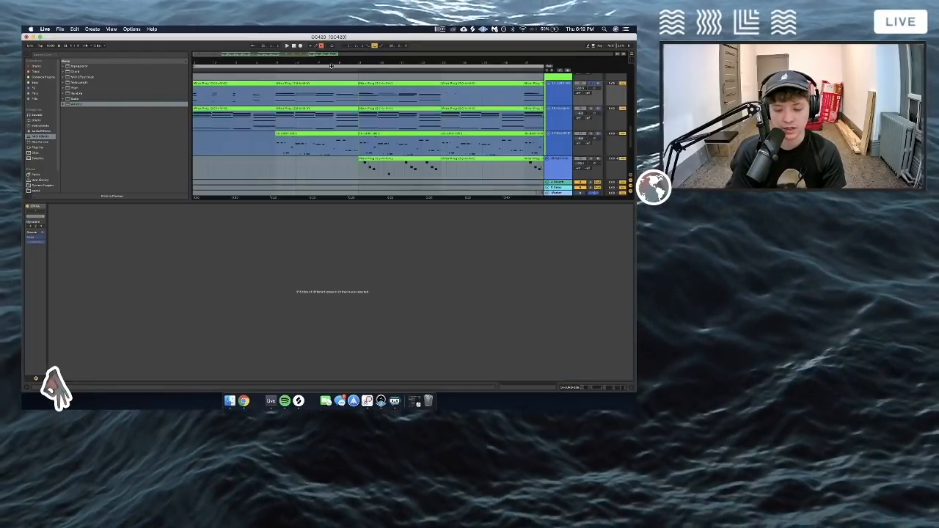
pyautogui.press('space')
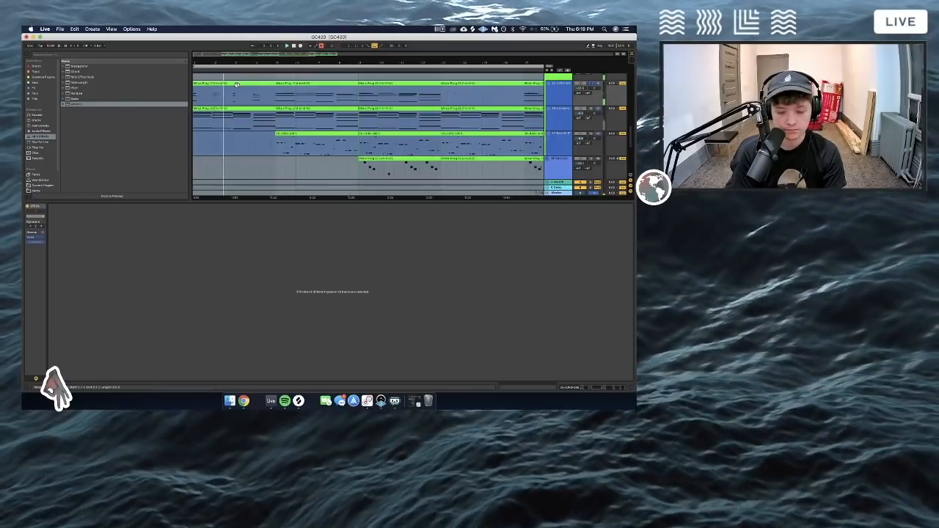
pyautogui.click(236, 85)
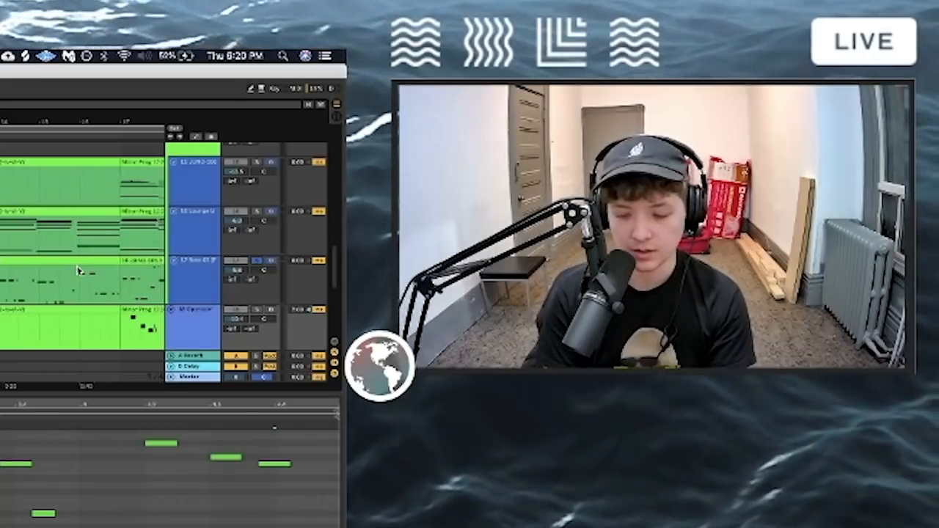
# Solo the 18 Operator track and look through its device chain
pyautogui.scroll(-2, 78, 270)
pyautogui.hscroll(5, 78, 268)
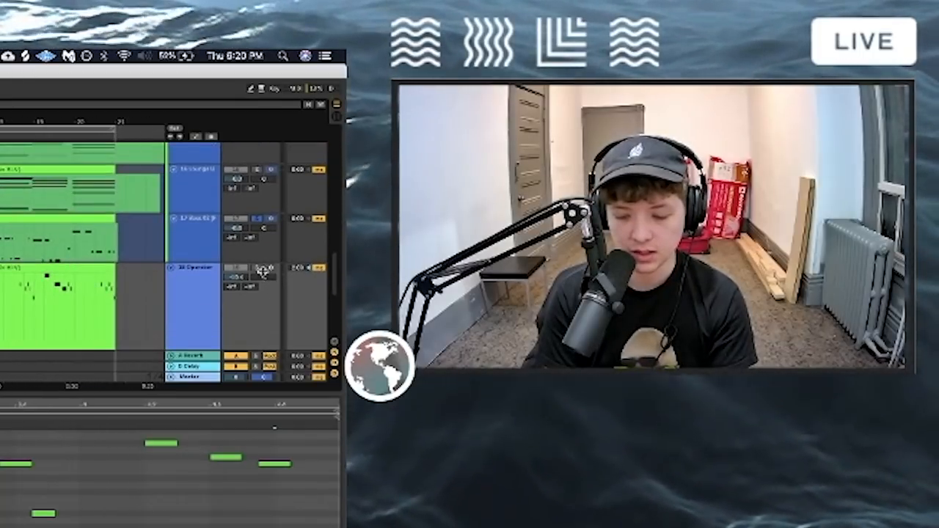
pyautogui.click(258, 269)
pyautogui.doubleClick(189, 297)
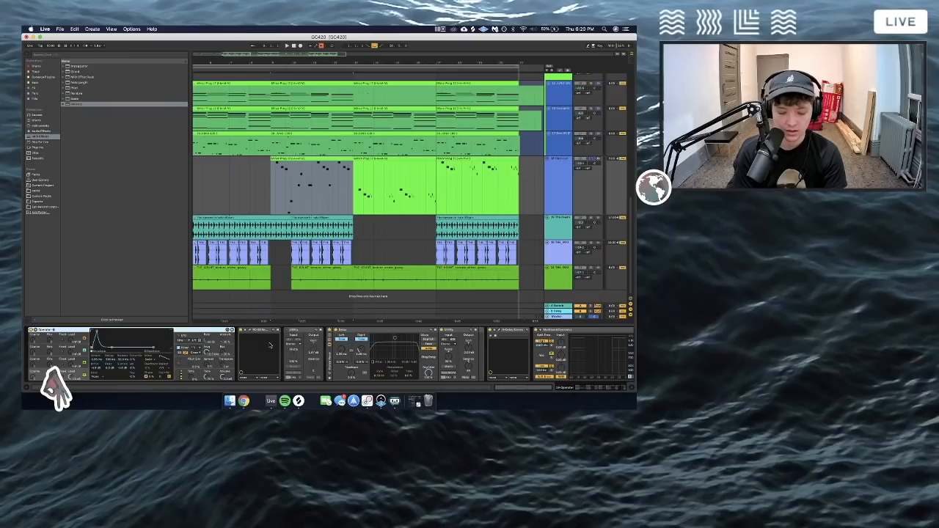
pyautogui.hscroll(3, 524, 337)
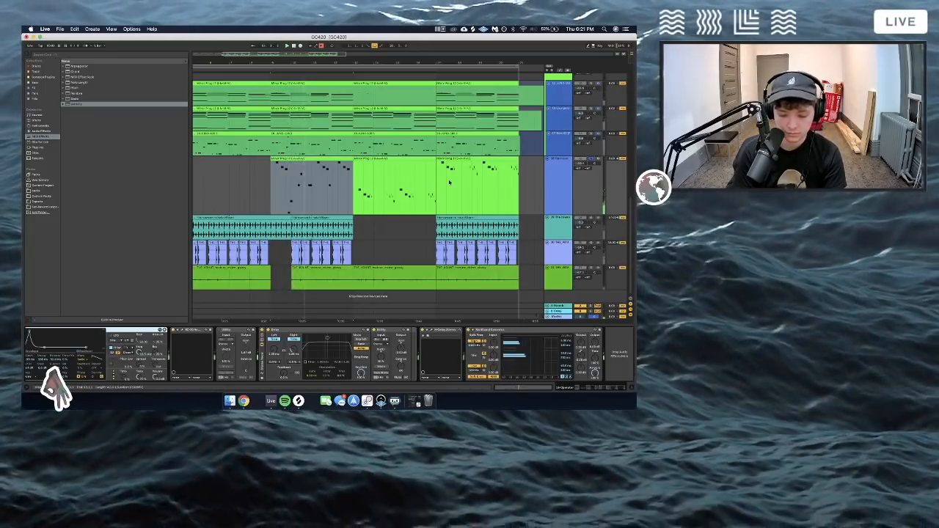
# Solo the 14 Group together with the 18 Operator track and mute the 17 Bass track
pyautogui.scroll(4, 390, 184)
pyautogui.hscroll(-4, 390, 185)
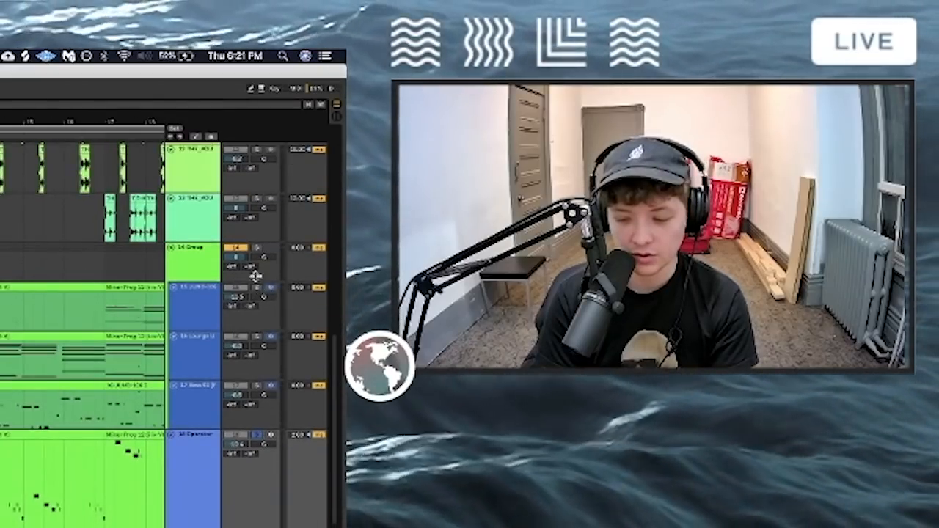
pyautogui.click(256, 248)
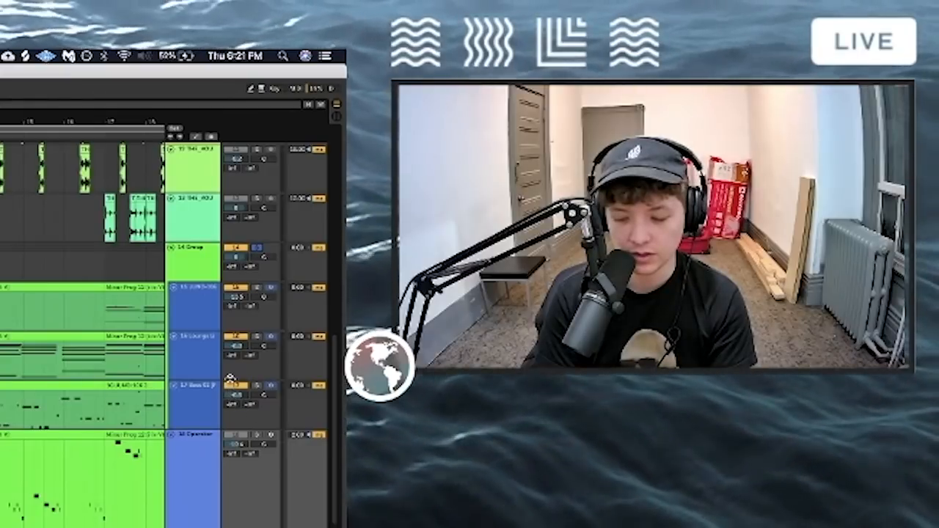
pyautogui.click(235, 385)
pyautogui.click(257, 435)
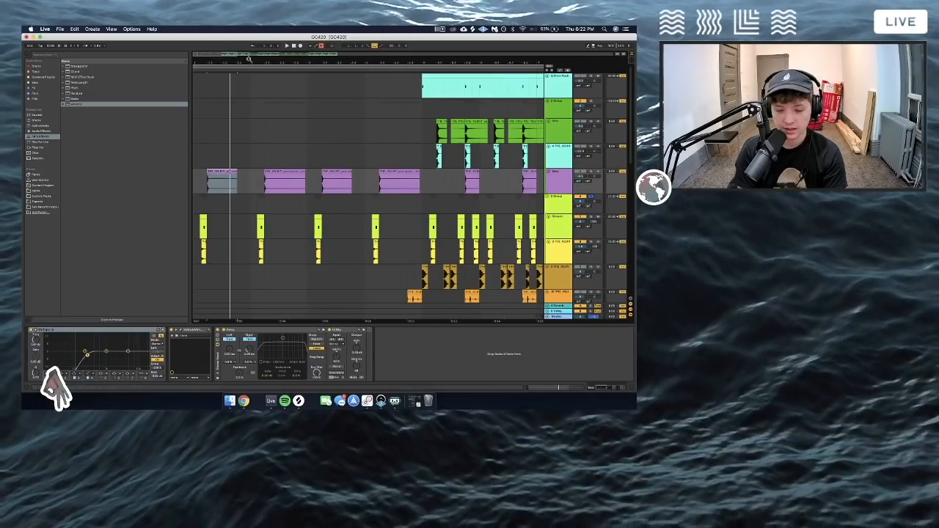
# Zoom the arrangement on the purple percussion clip, select everything and clear the selection
pyautogui.press('z')
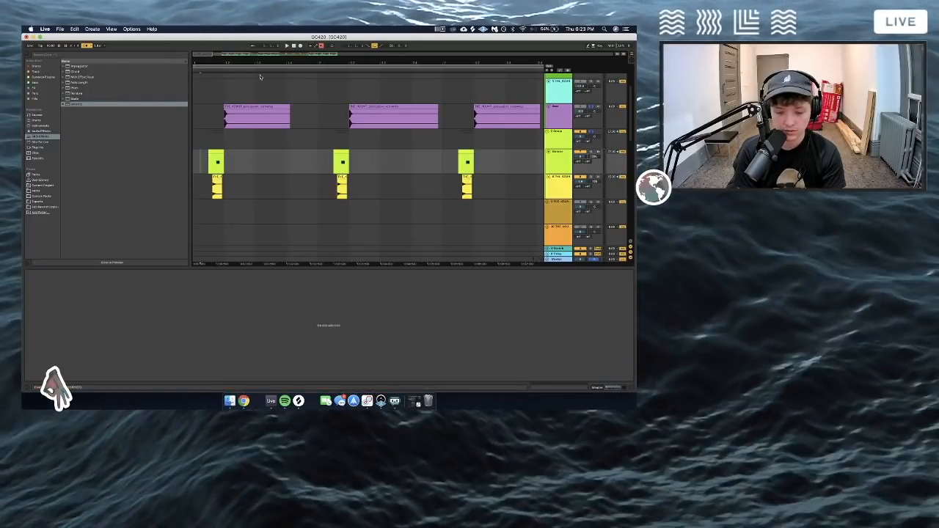
pyautogui.press('super+a')
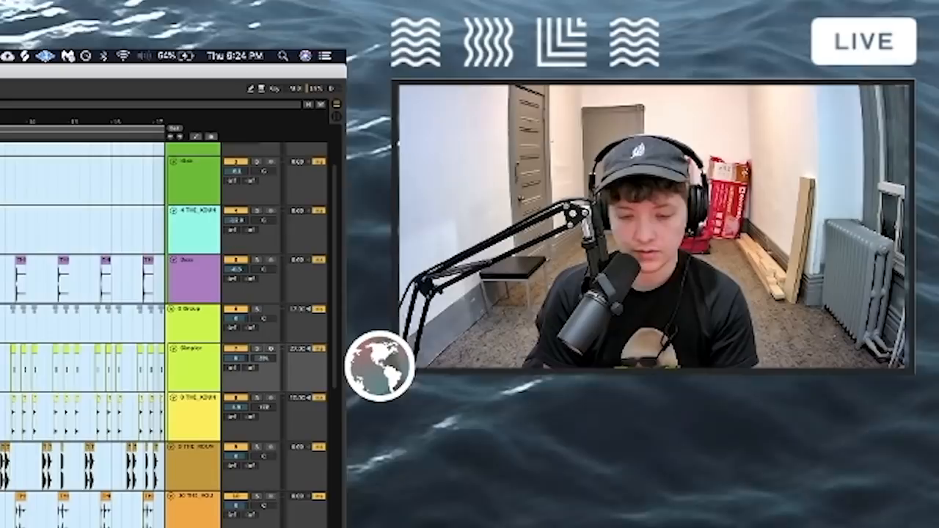
pyautogui.click(7, 181)
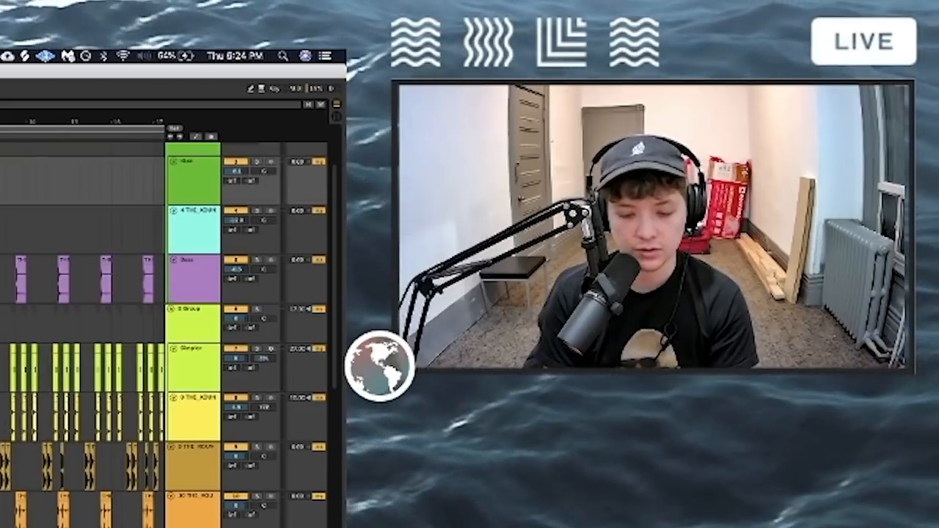
# Examine the layering of the percussion clips across the drum and percussion tracks, down to individual hits
pyautogui.scroll(-5, 173, 491)
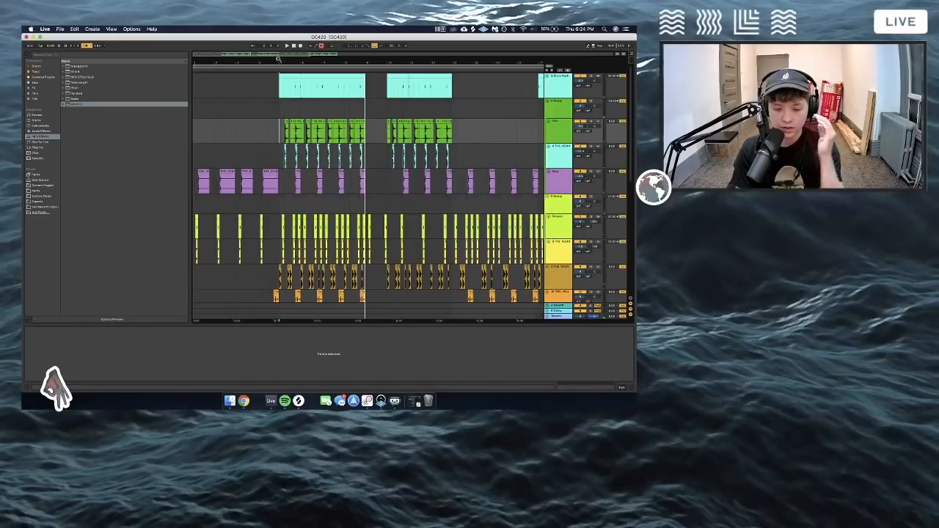
pyautogui.scroll(-2, 82, 330)
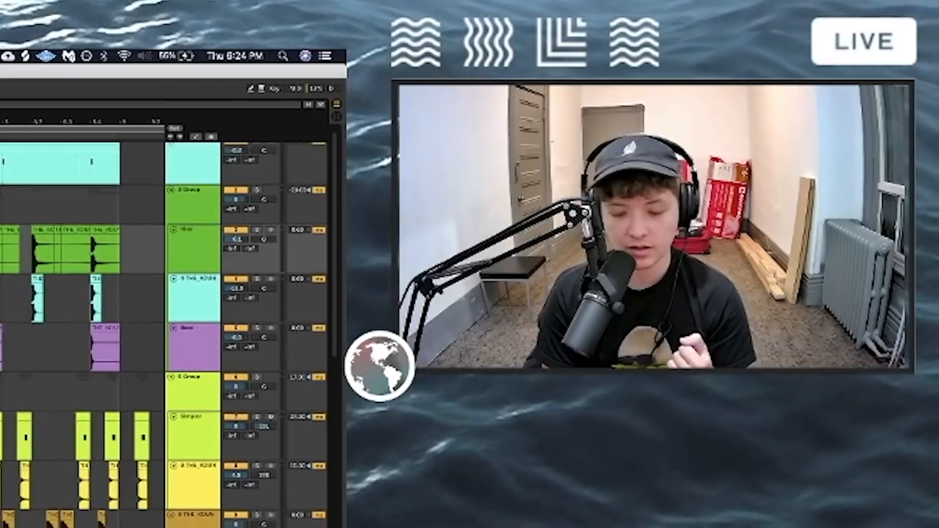
pyautogui.scroll(-3, 82, 330)
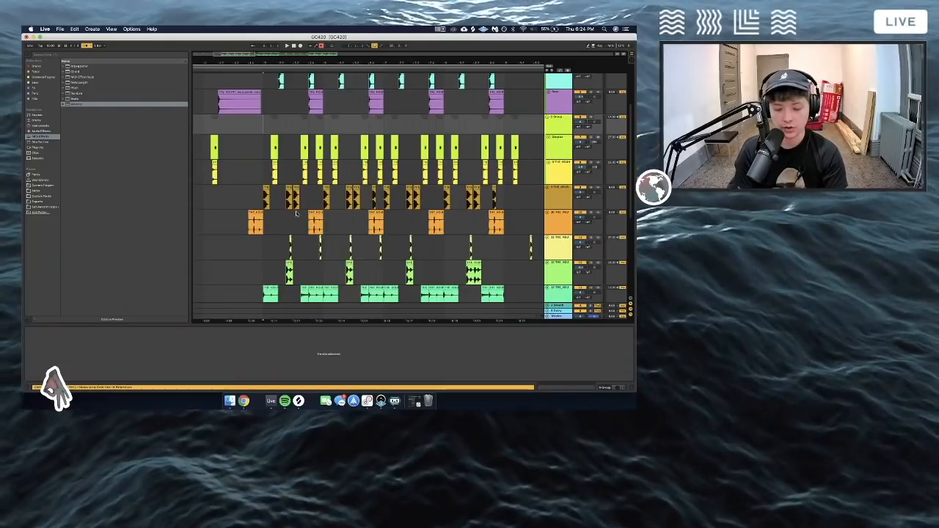
pyautogui.scroll(-1, 297, 214)
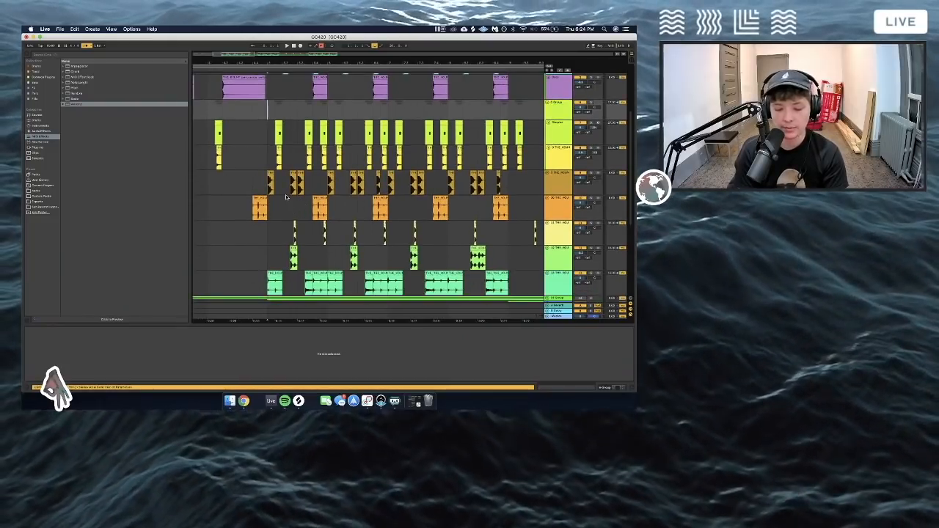
pyautogui.scroll(-1, 286, 197)
pyautogui.scroll(3, 286, 196)
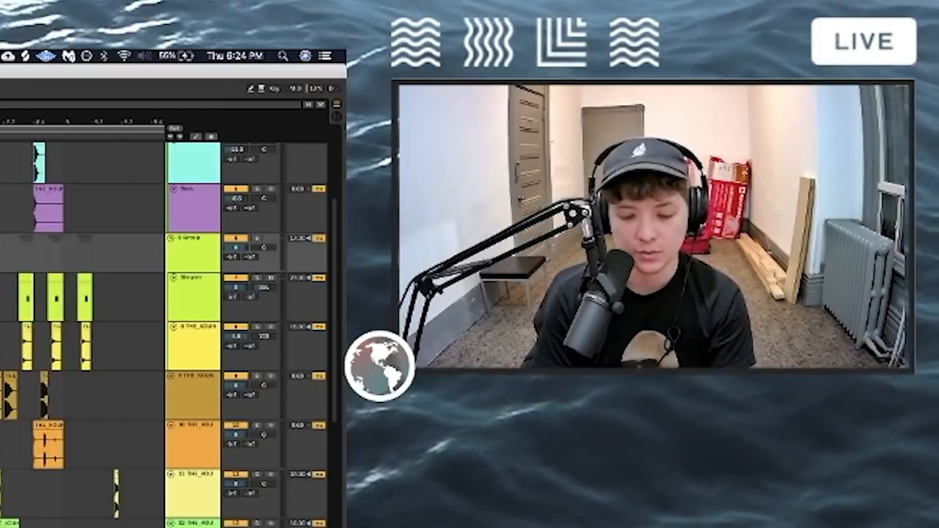
pyautogui.scroll(-2, 82, 330)
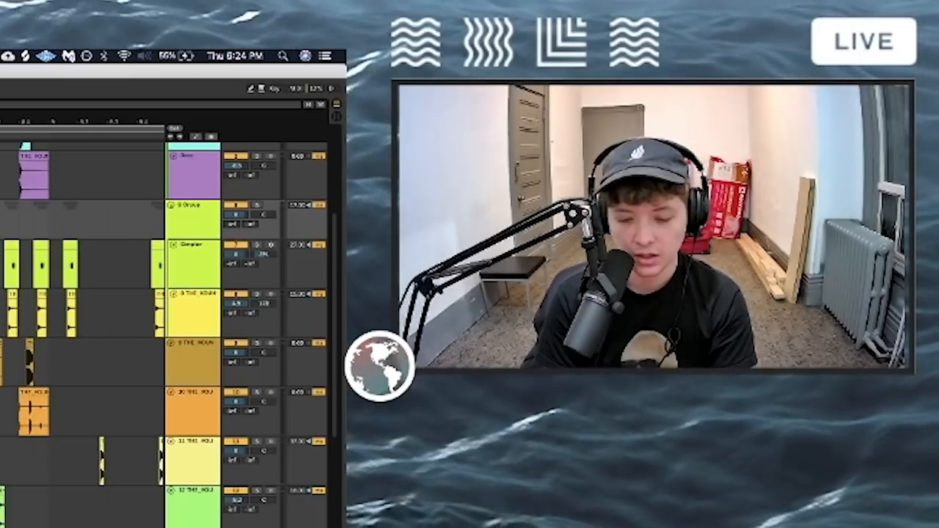
pyautogui.hscroll(-3, 84, 302)
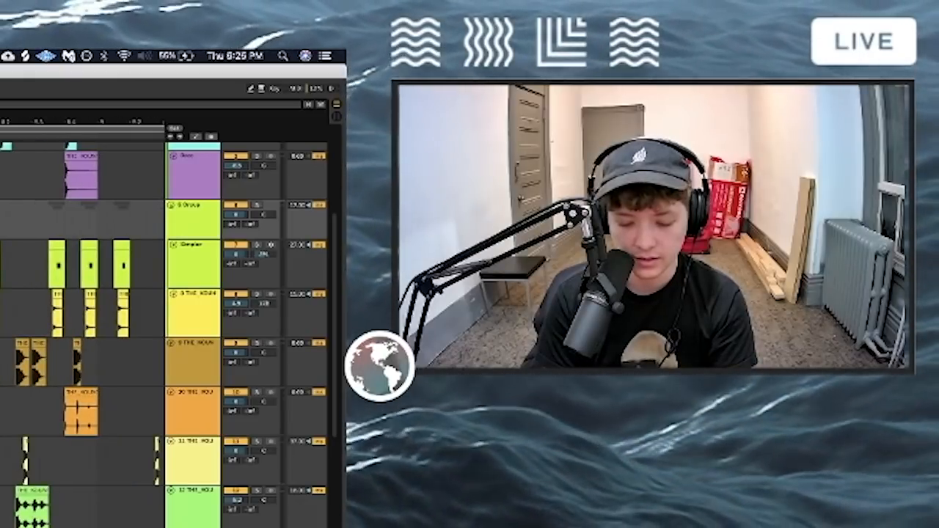
pyautogui.click(88, 462)
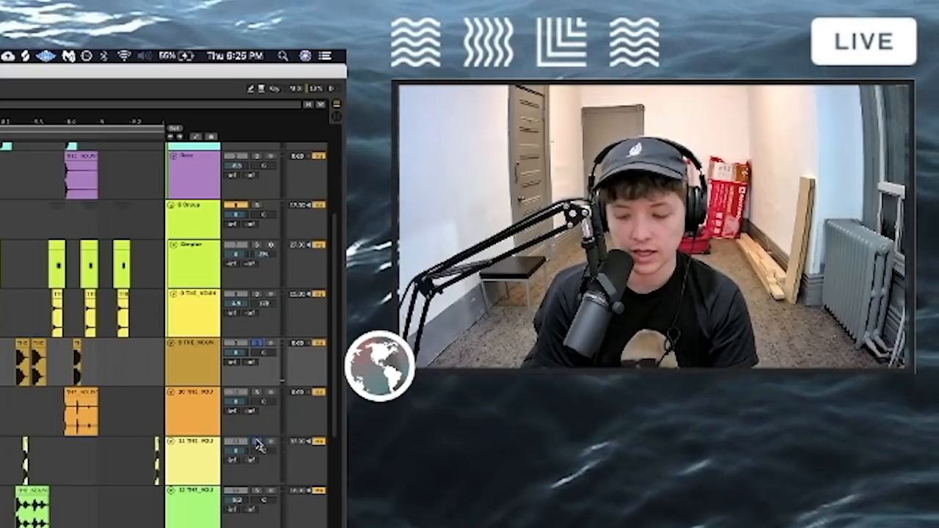
pyautogui.scroll(5, 70, 293)
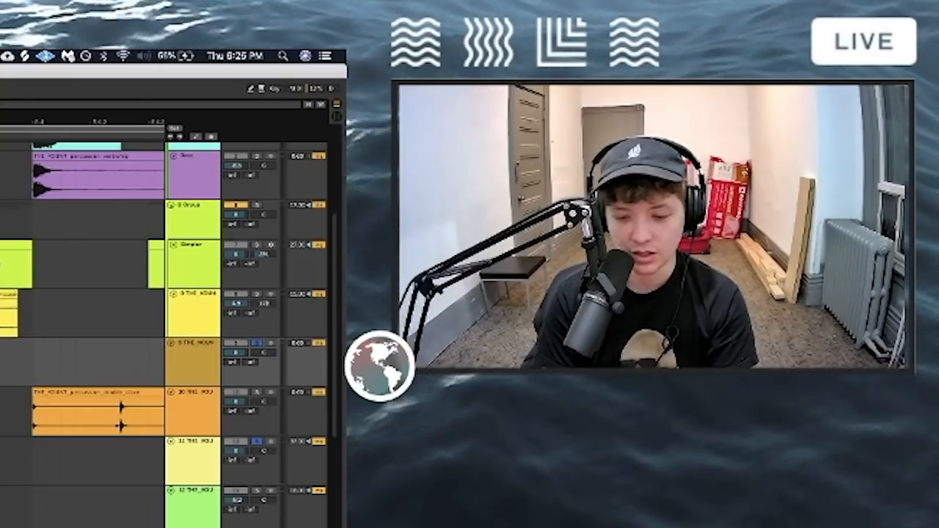
# Examine how the percussion clips on the Simpler track and tracks 8 to 13 are layered further along the arrangement
pyautogui.scroll(-4, 81, 293)
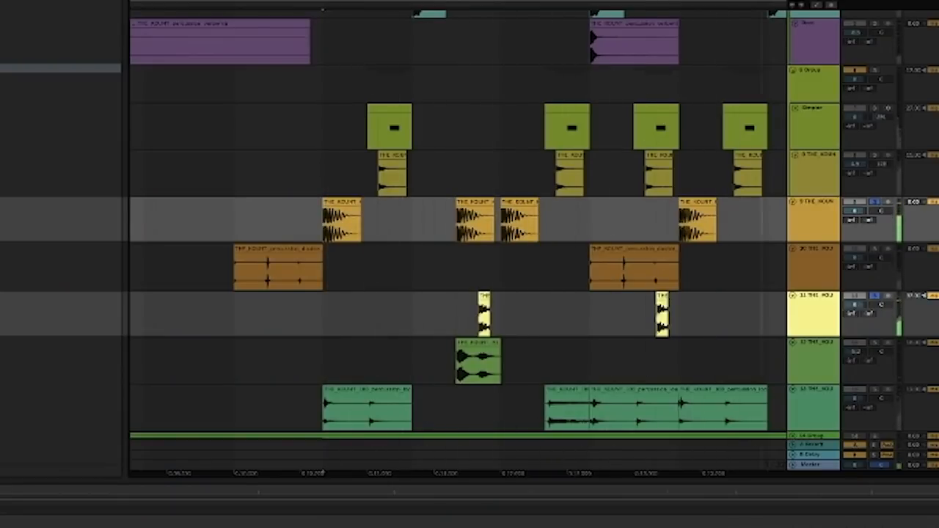
pyautogui.scroll(-3, 455, 256)
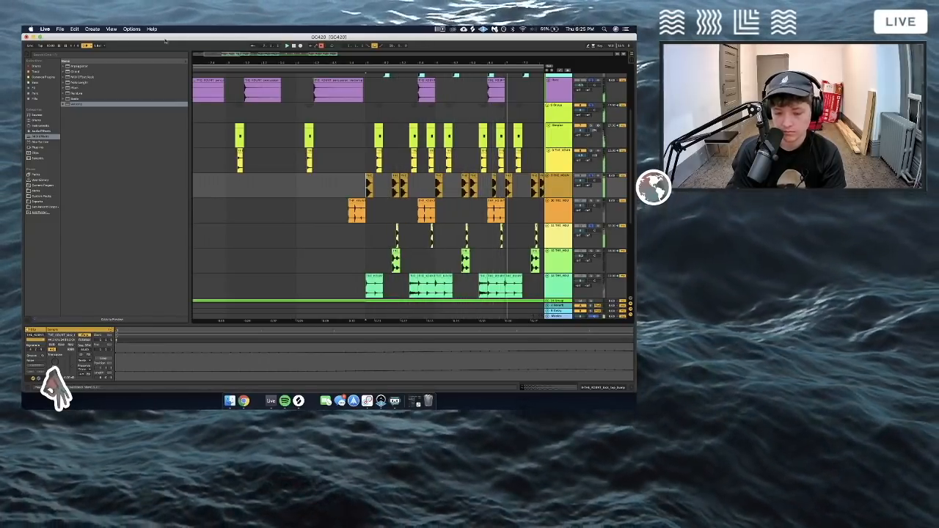
pyautogui.scroll(1, 82, 316)
pyautogui.hscroll(3, 82, 315)
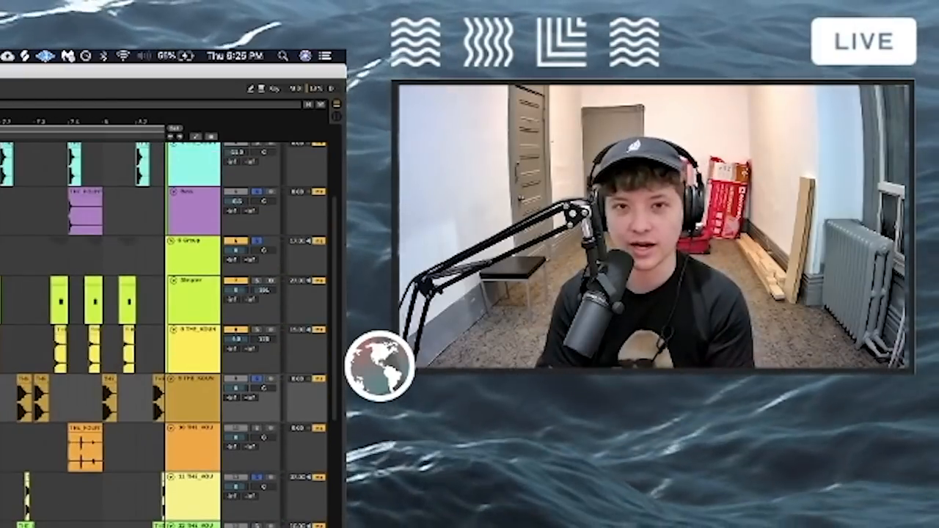
pyautogui.scroll(1, 82, 315)
pyautogui.hscroll(2, 83, 315)
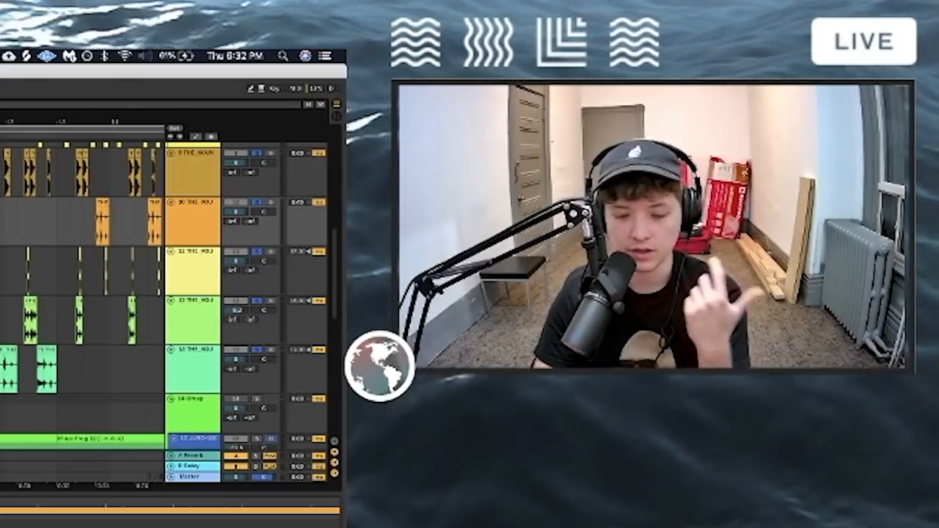
# Inspect the waveforms of the teal loop clip on track 19 and the first lavender clip on track 20
pyautogui.scroll(-10, 140, 293)
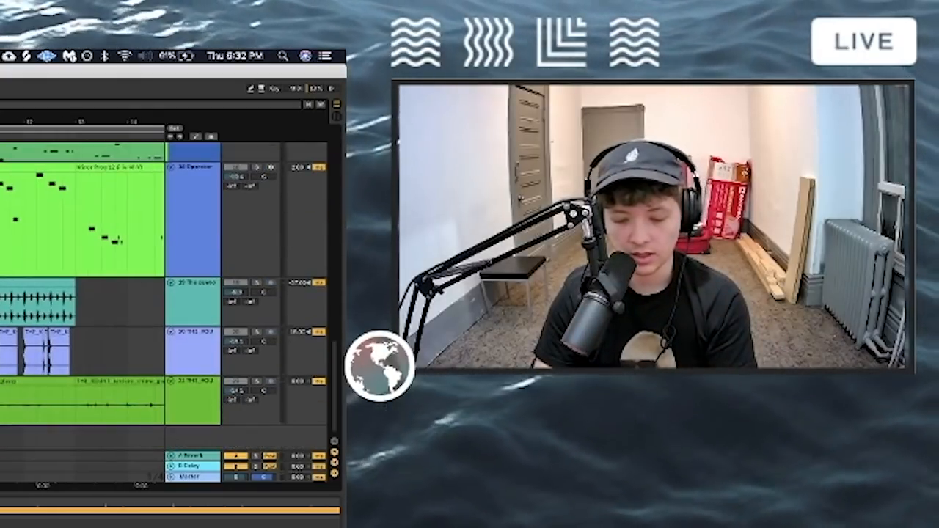
pyautogui.click(37, 283)
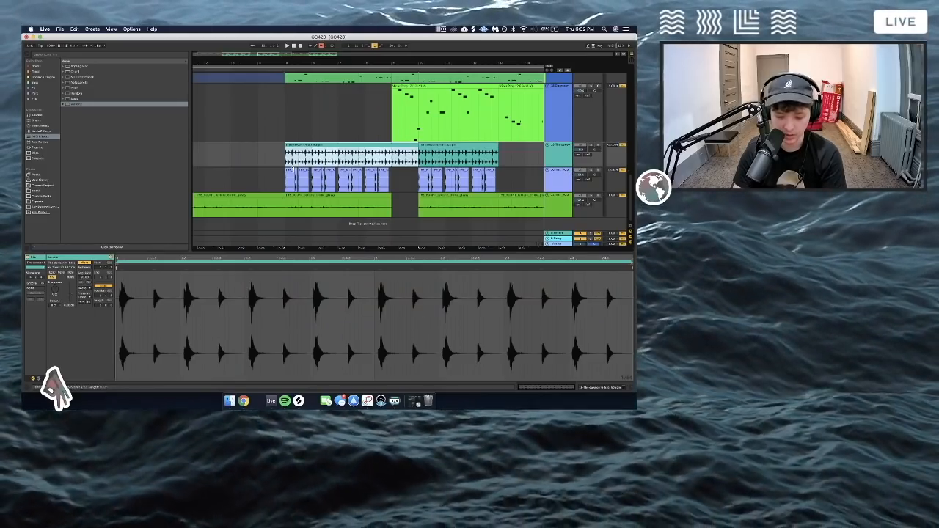
pyautogui.click(301, 182)
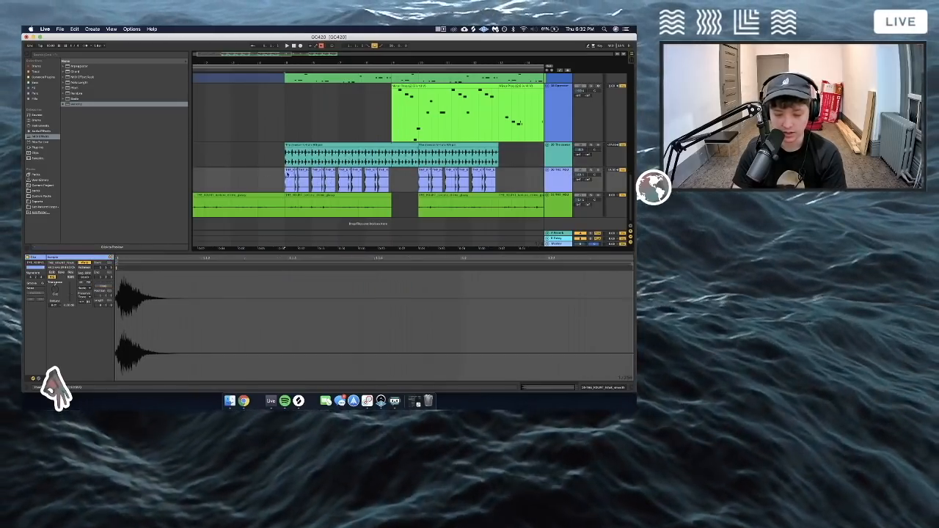
pyautogui.scroll(15, 278, 176)
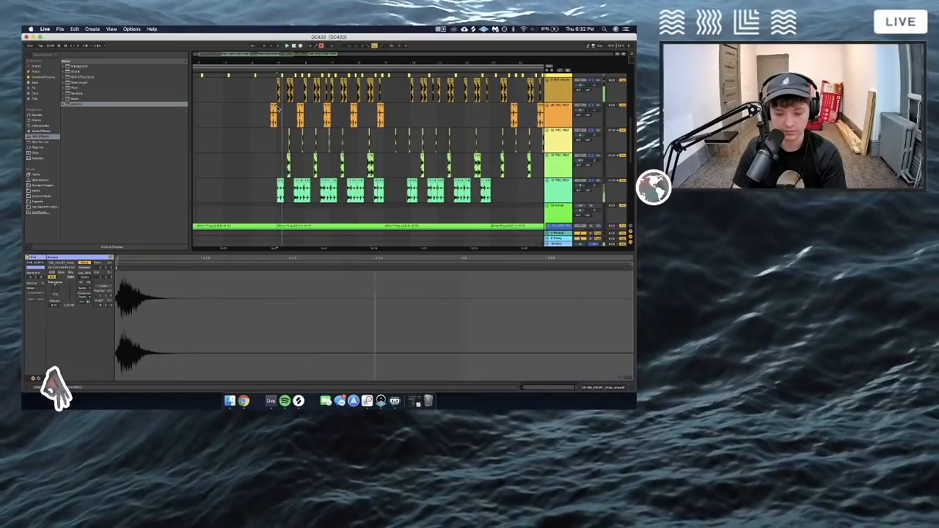
pyautogui.scroll(-15, 278, 108)
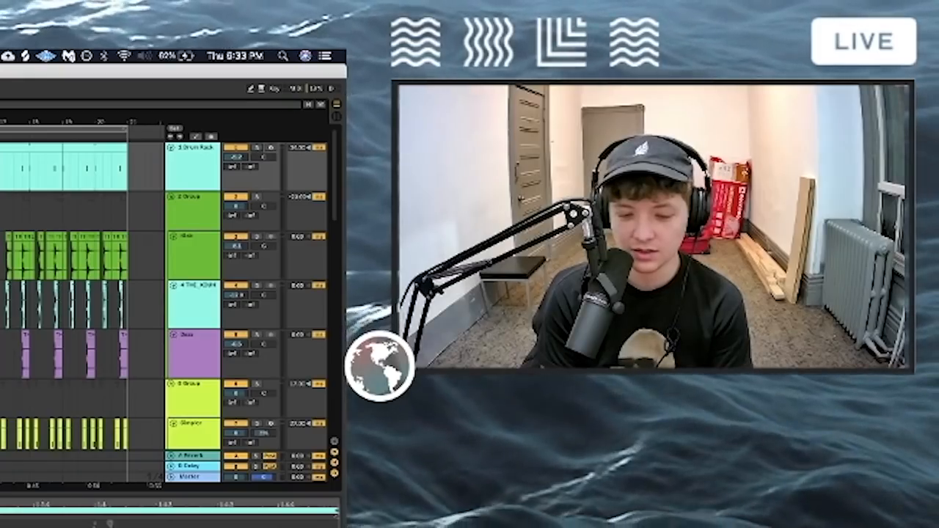
# Group the four percussion tracks from 10 to 13 into a single group track
pyautogui.hotkey('shift', 'Tab')
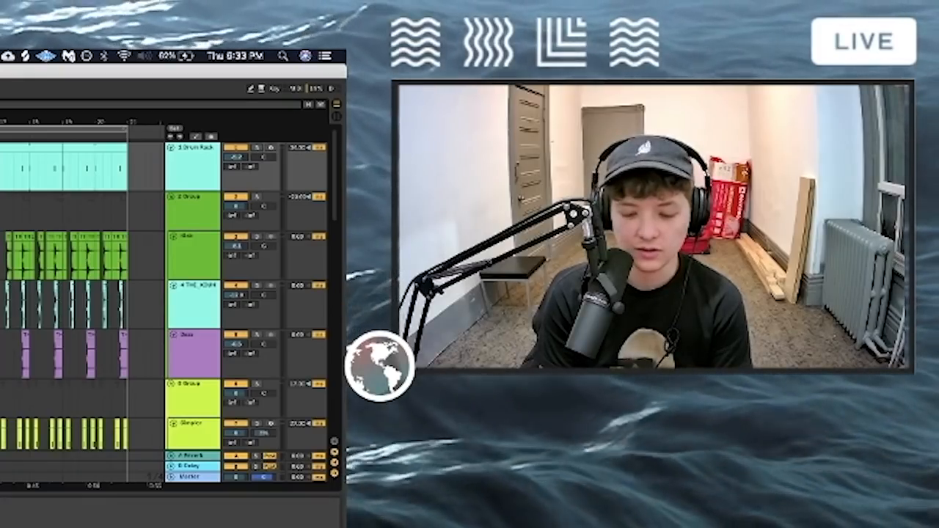
pyautogui.scroll(-10, 187, 310)
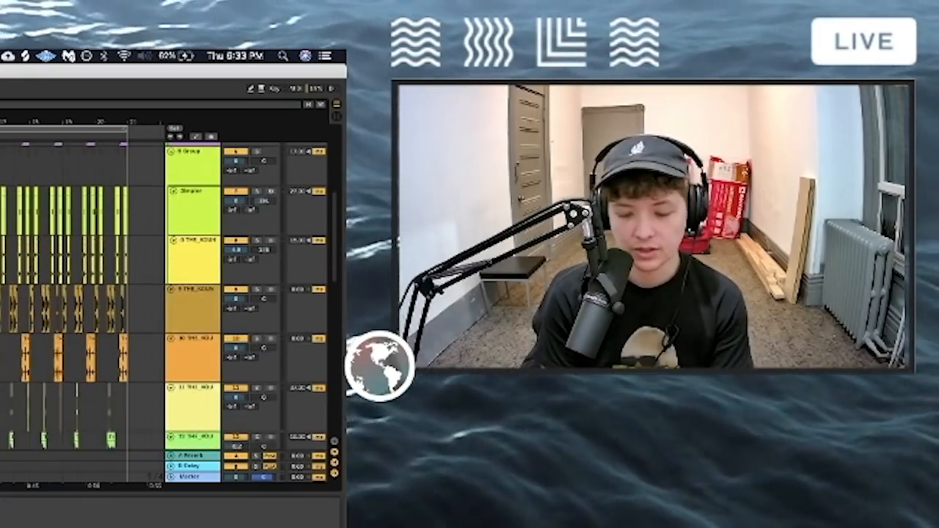
pyautogui.click(187, 310)
pyautogui.keyDown('shift'); pyautogui.click(558, 198); pyautogui.keyUp('shift')
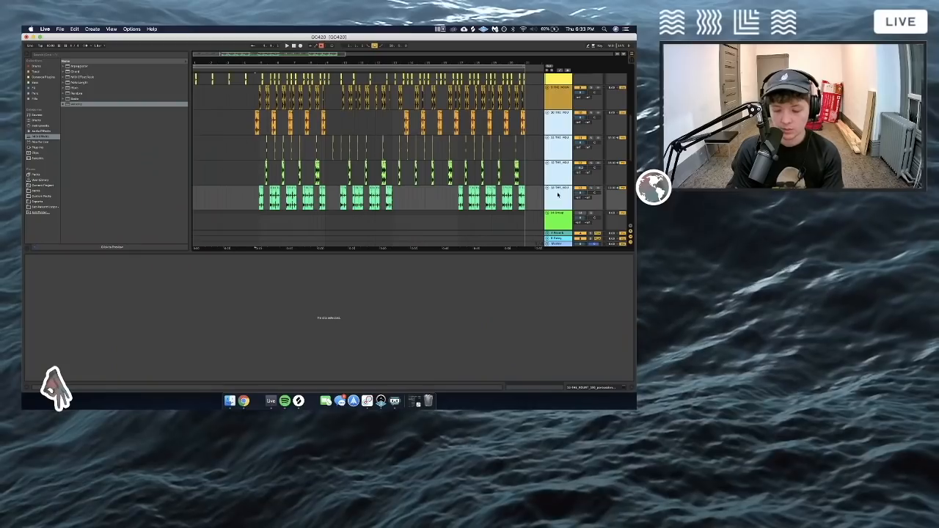
pyautogui.press('super+g')
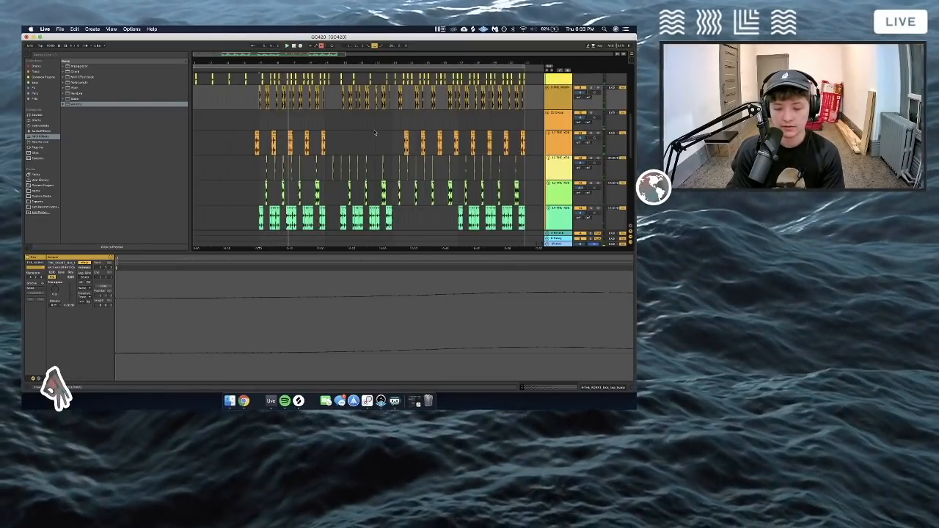
# Toggle playback and open the MIDI clip on the 18 Bass track to view its notes
pyautogui.press('space')
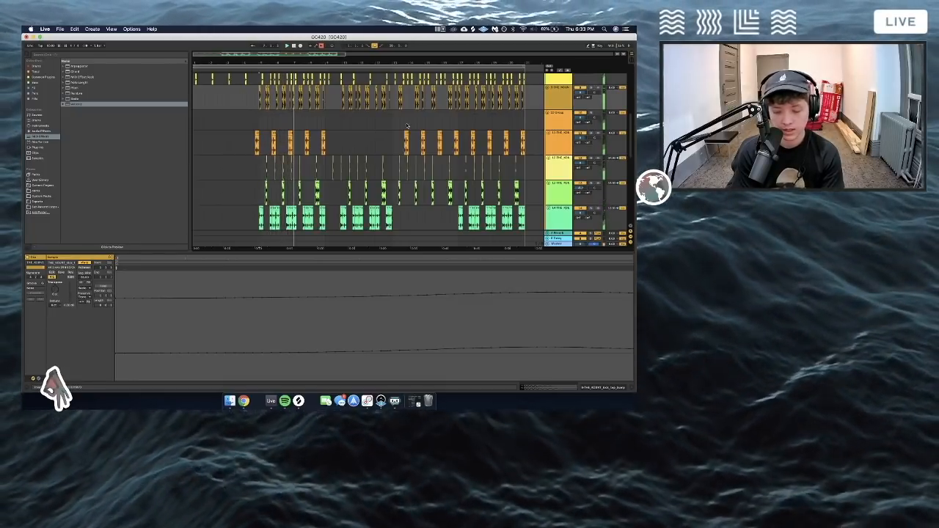
pyautogui.scroll(-8, 153, 296)
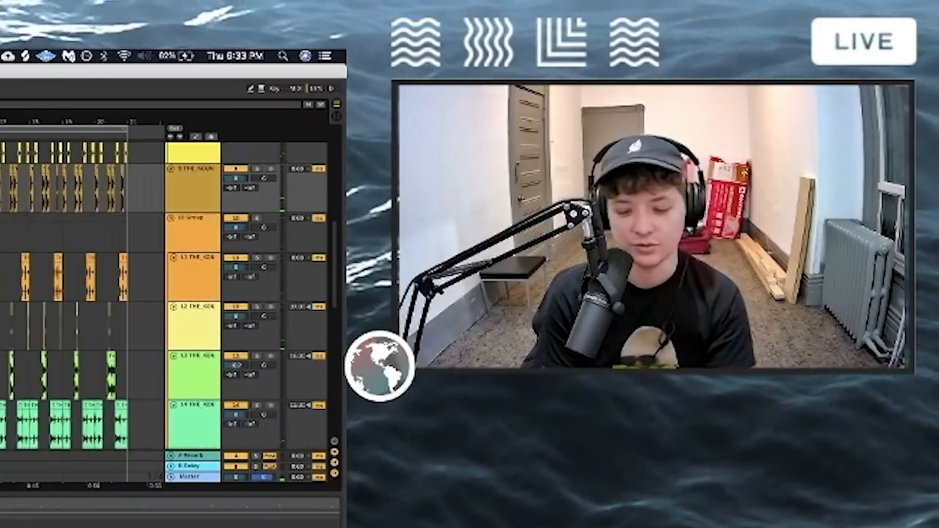
pyautogui.doubleClick(44, 328)
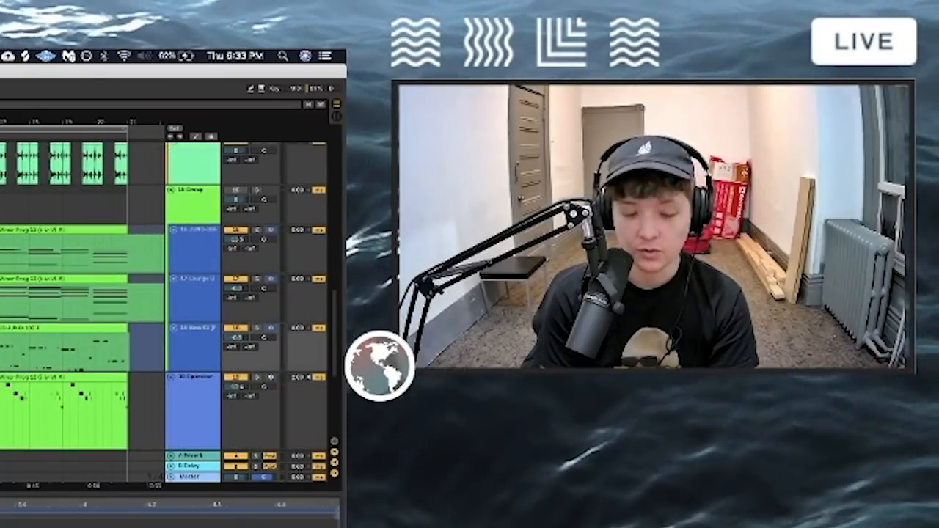
pyautogui.scroll(-2, 152, 296)
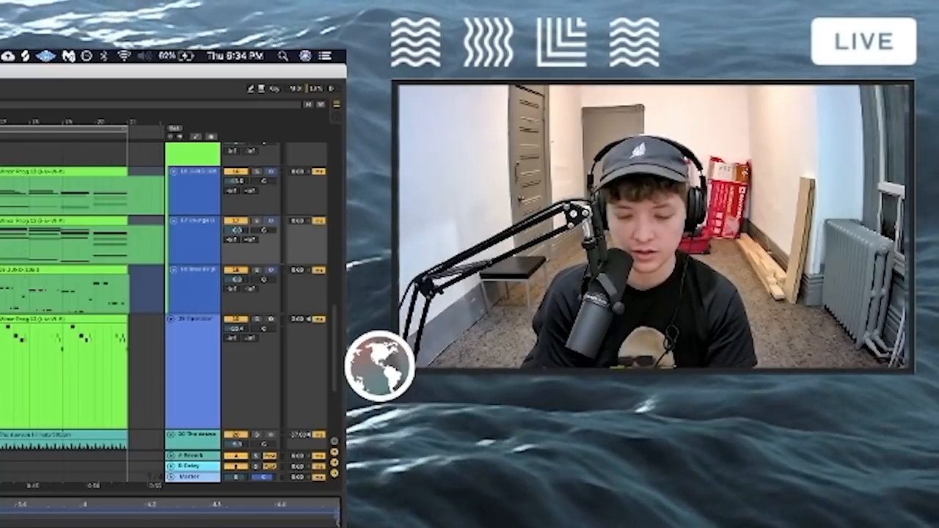
pyautogui.scroll(5, 98, 402)
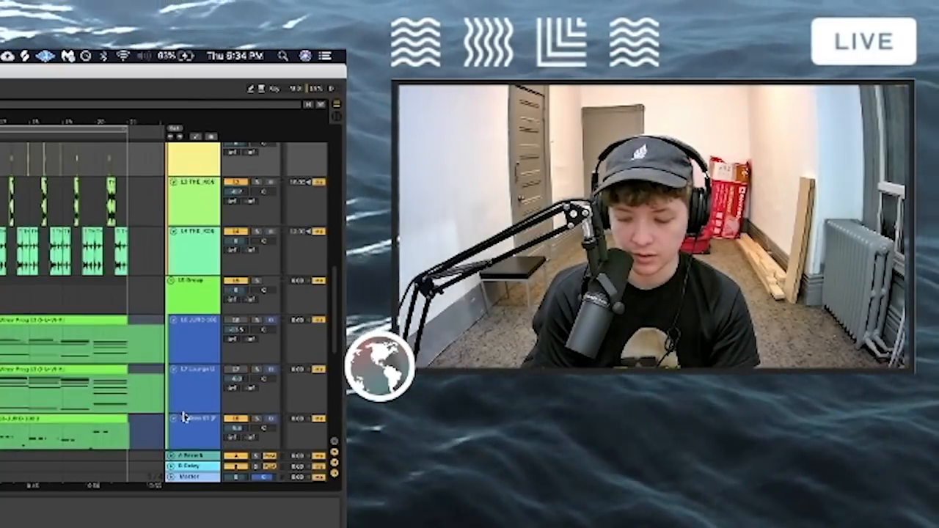
# Look over the chord, bass, Operator and texture clips through to the unused chord material past bar 21
pyautogui.scroll(-2, 183, 415)
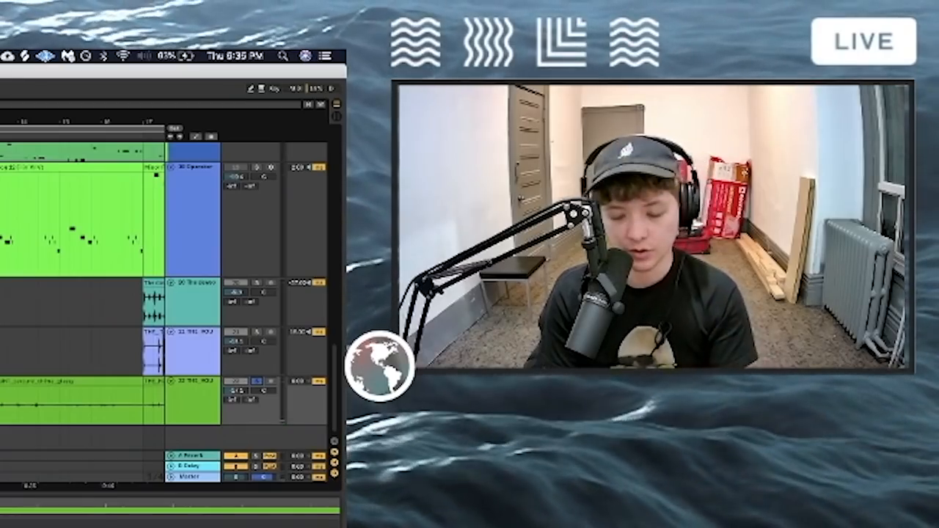
pyautogui.scroll(10, 110, 294)
pyautogui.scroll(-10, 110, 295)
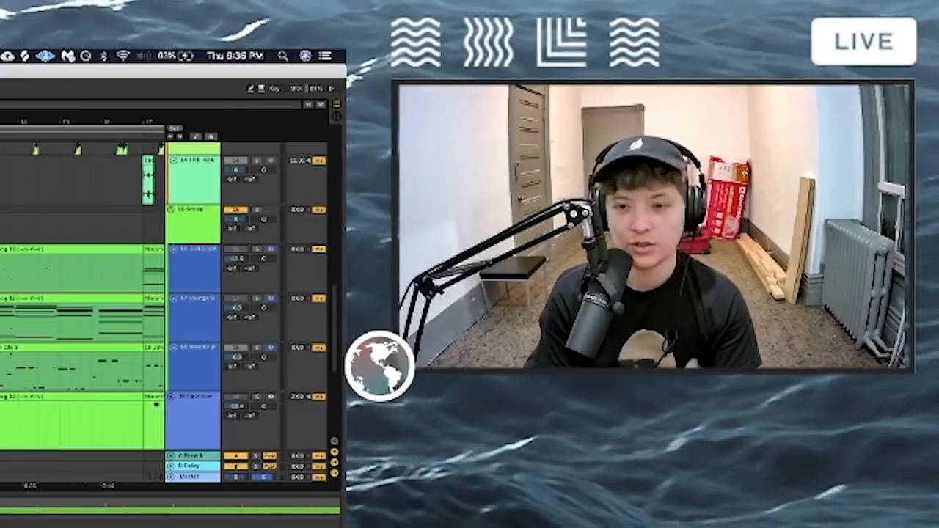
pyautogui.scroll(-4, 82, 295)
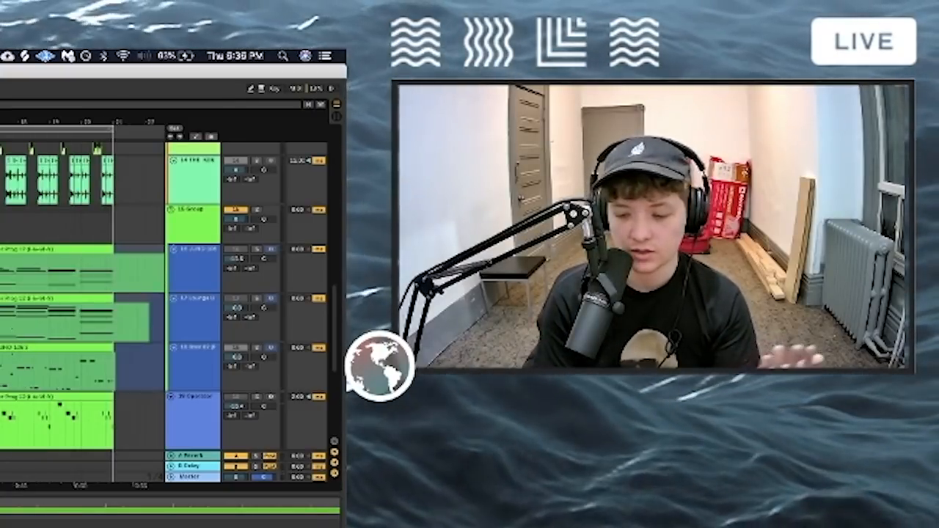
pyautogui.hscroll(5, 82, 295)
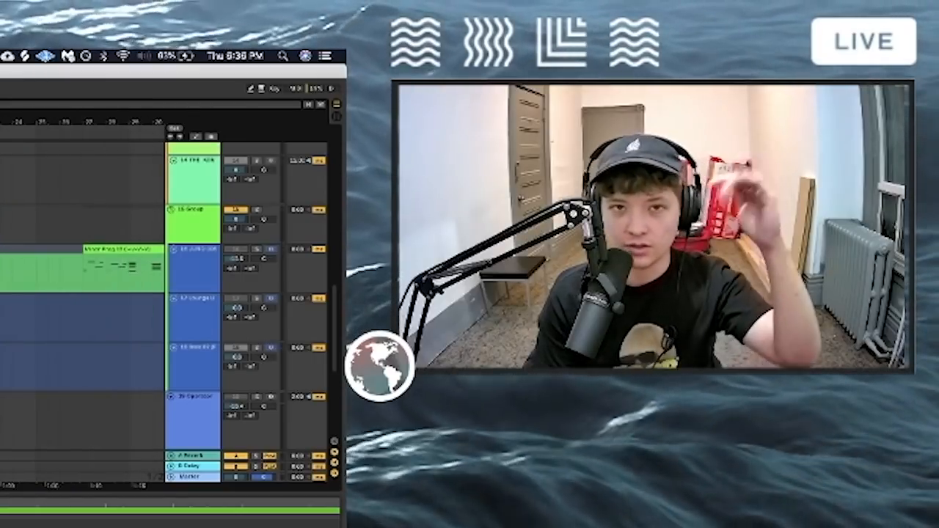